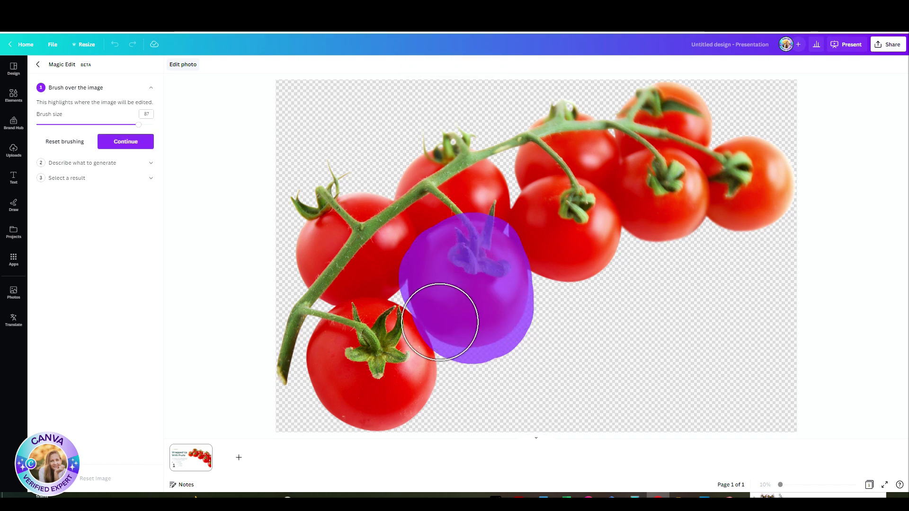
Generate "A STRAWBERRY" over the brushed lower-middle tomato with Magic Edit and keep the selected result.
left_click(121, 142)
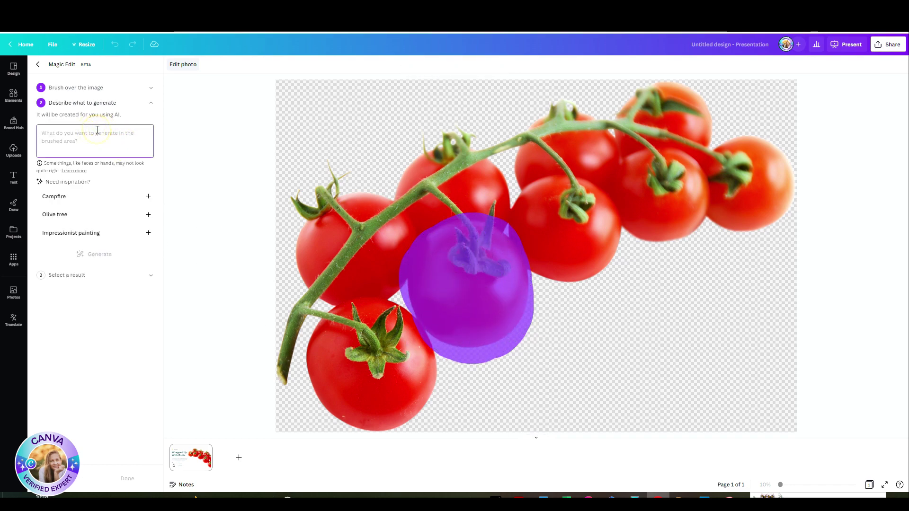
type("A")
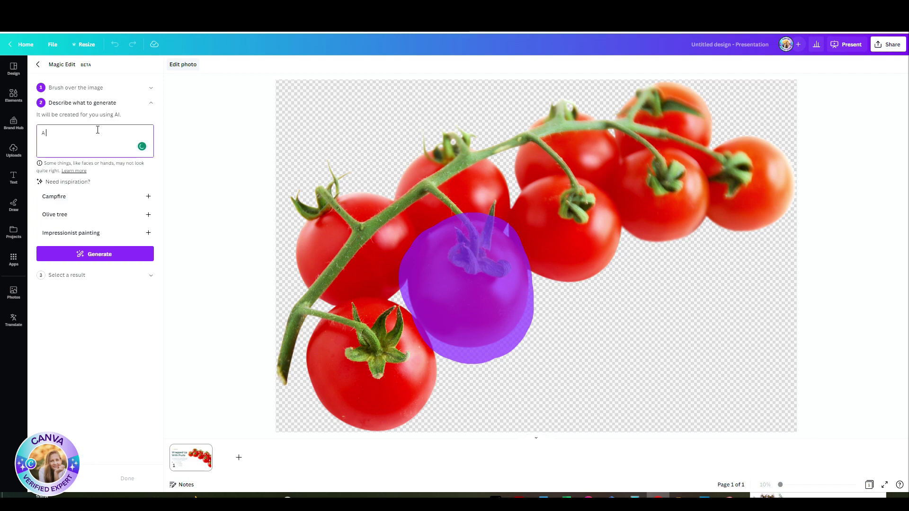
type(" STRAWBERRY")
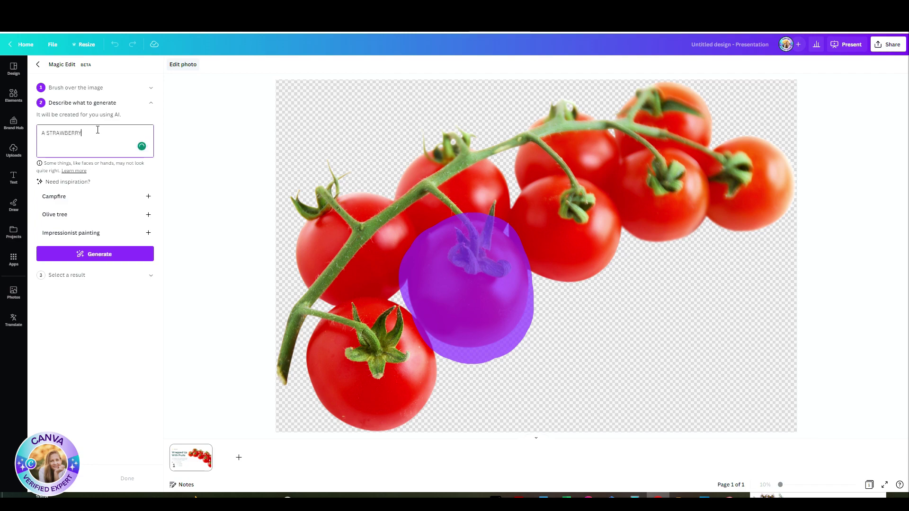
left_click(110, 254)
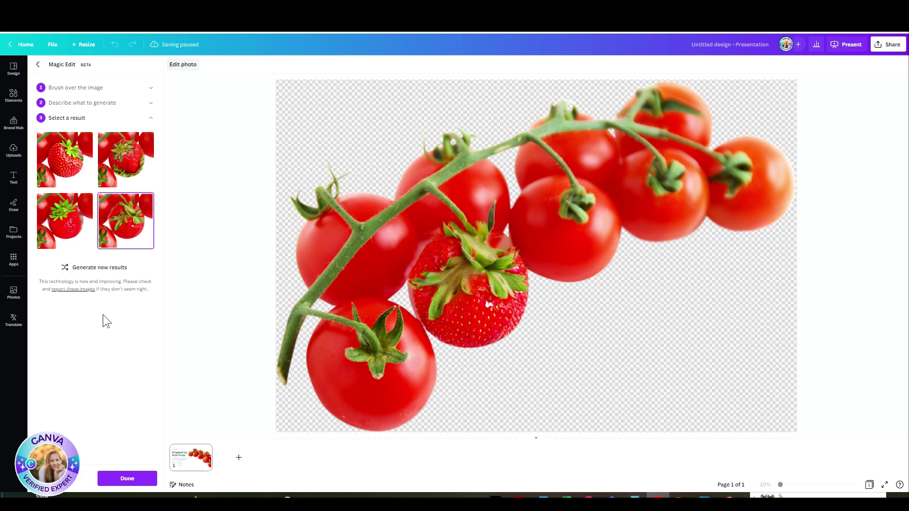
left_click(138, 477)
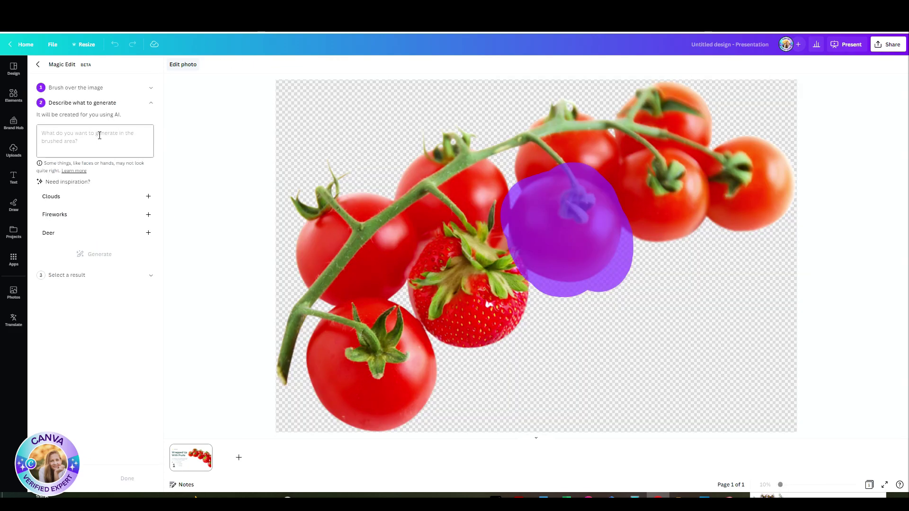
Generate "A SMALL RADISH" over the brushed tomato beside the strawberry and choose the pink-and-white radish with a green leaf.
type("A SMALL RAD")
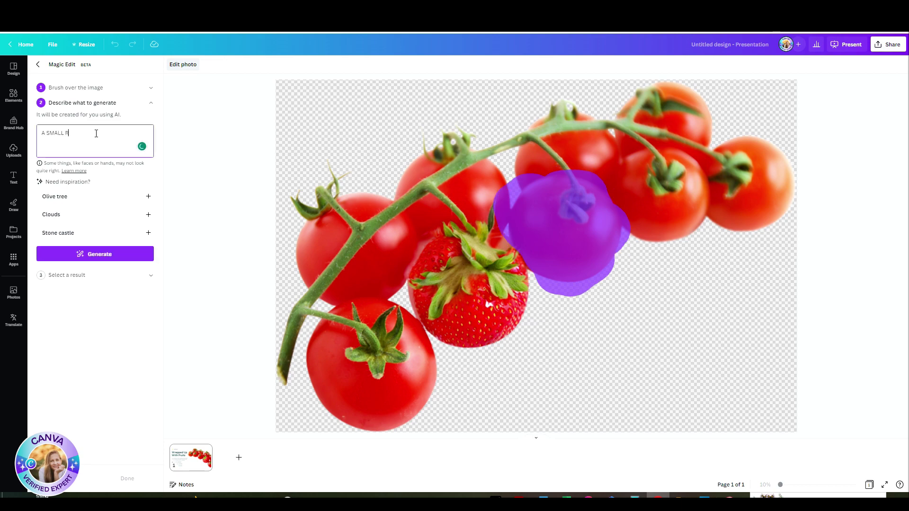
type("ISH")
left_click(62, 255)
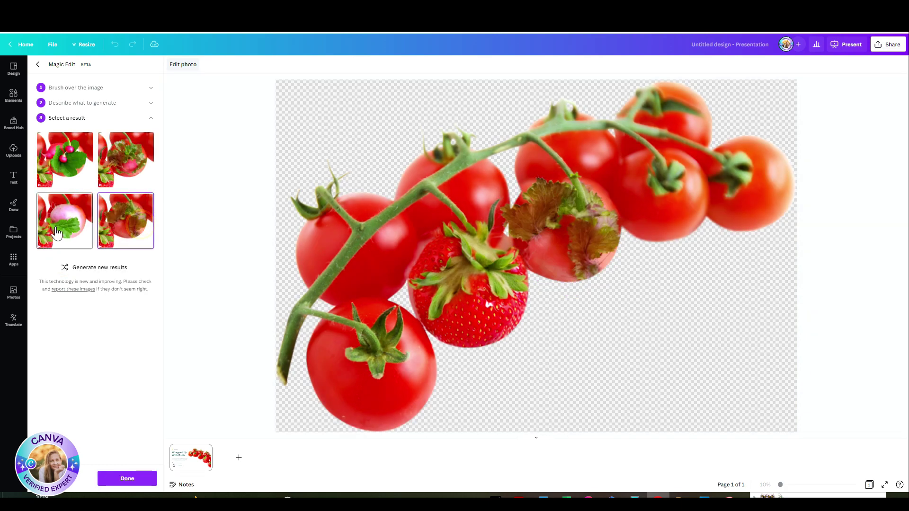
left_click(56, 231)
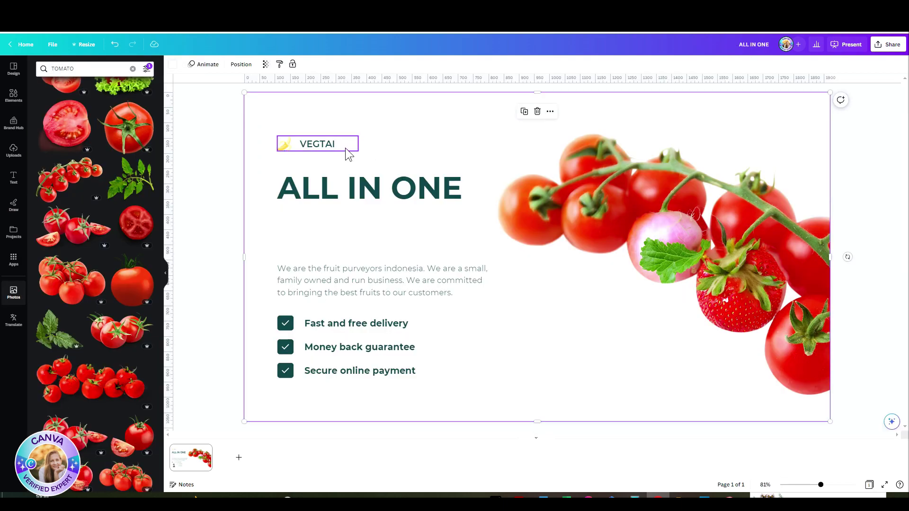
left_click(346, 151)
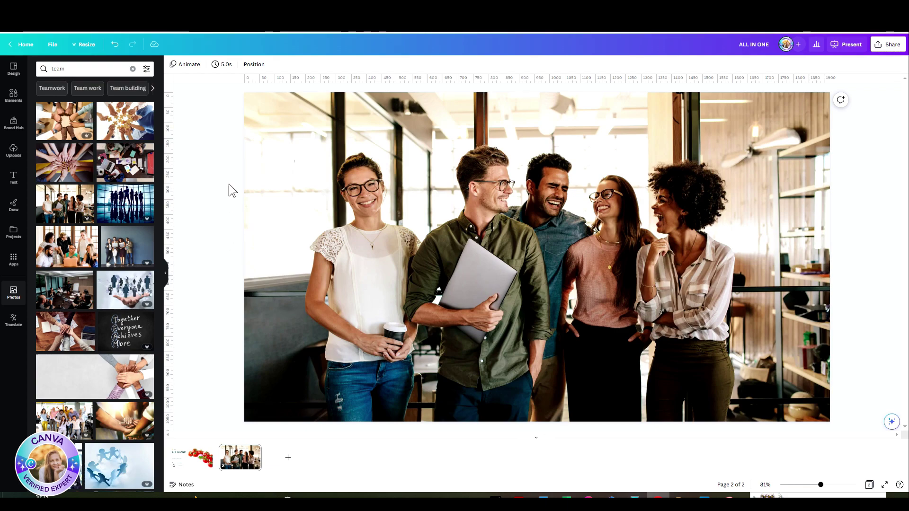
Erase the woman holding the coffee cup and the leftover spot from the team photo, using Magic Eraser at brush size 53.
left_click(286, 183)
left_click(201, 64)
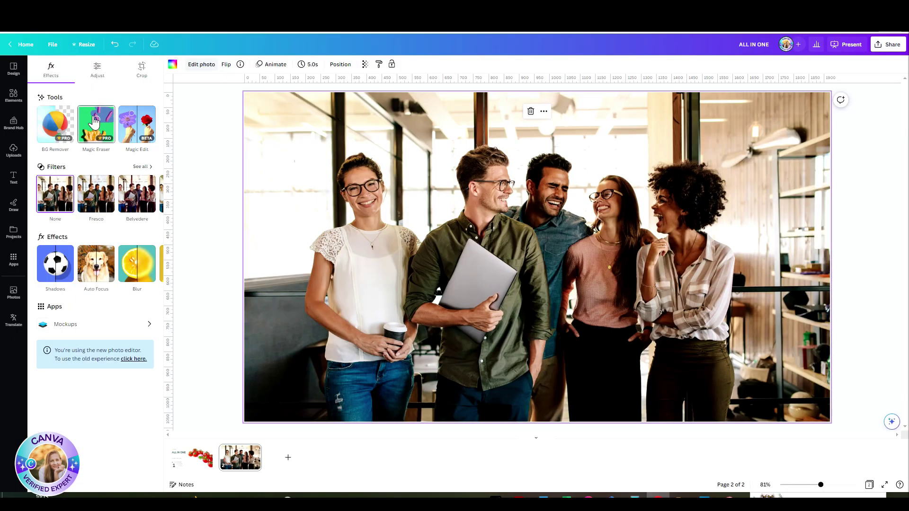
left_click(94, 121)
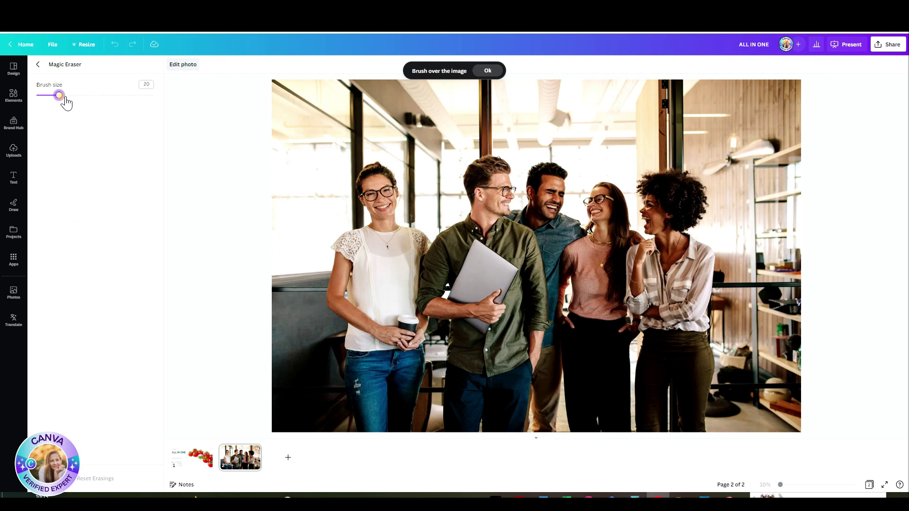
left_click_drag(65, 98, 100, 99)
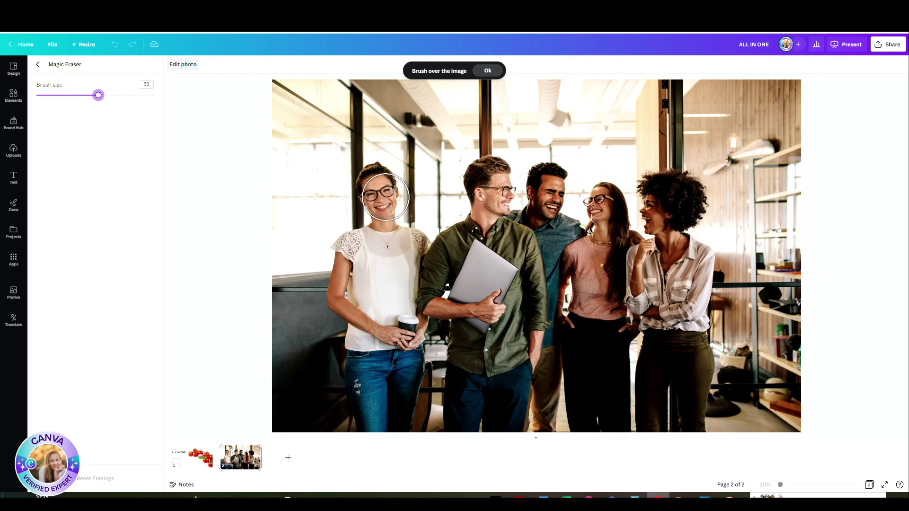
mouse_move(379, 178)
left_mouse_down()
mouse_move(372, 202)
mouse_move(413, 231)
mouse_move(389, 264)
mouse_move(353, 238)
mouse_move(345, 306)
mouse_move(355, 324)
mouse_move(401, 292)
mouse_move(386, 289)
mouse_move(381, 334)
mouse_move(409, 335)
mouse_move(415, 382)
mouse_move(404, 426)
mouse_move(393, 427)
mouse_move(365, 402)
mouse_move(367, 379)
mouse_move(389, 373)
mouse_move(382, 392)
mouse_move(364, 354)
left_mouse_up()
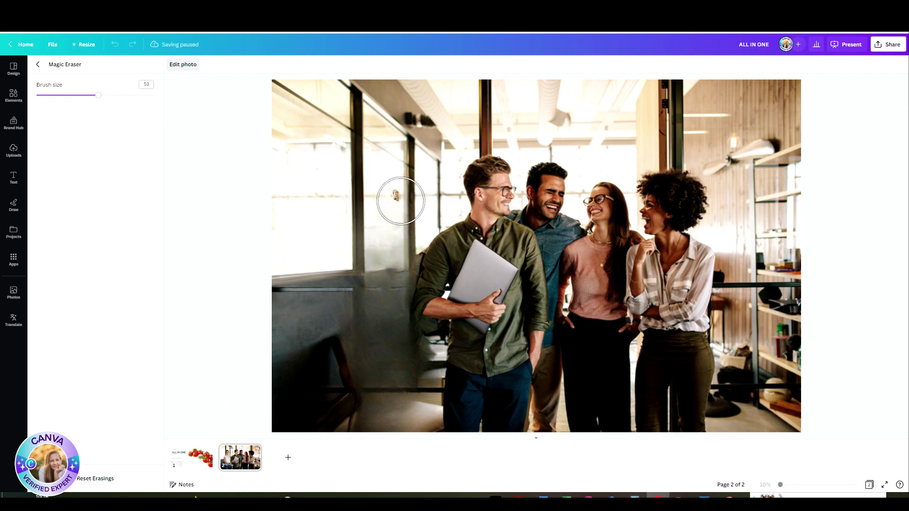
left_click(399, 201)
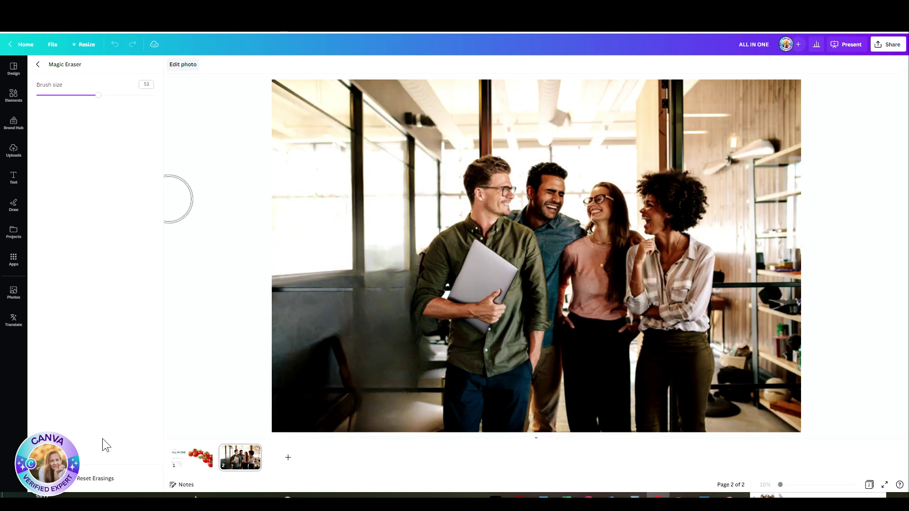
left_click(199, 347)
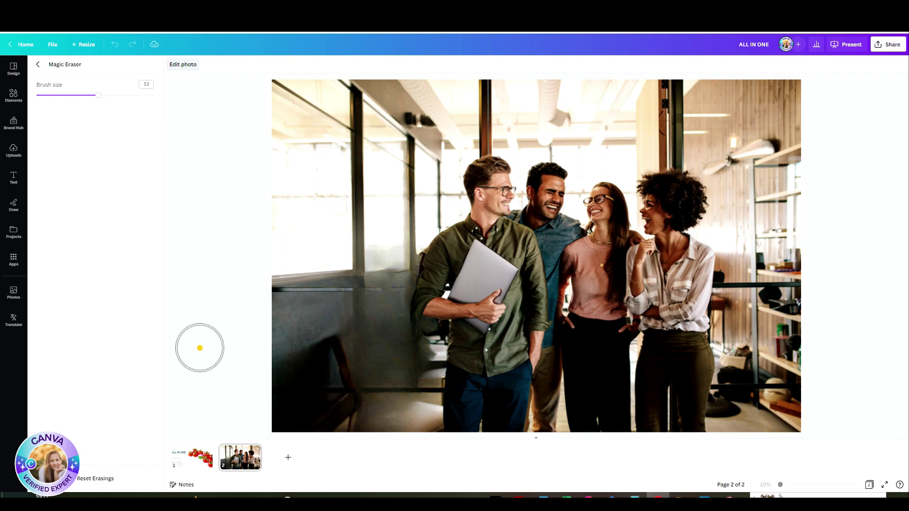
left_click(37, 65)
Detach the team photo from the page background and crop its sides closer to the four remaining people.
right_click(325, 179)
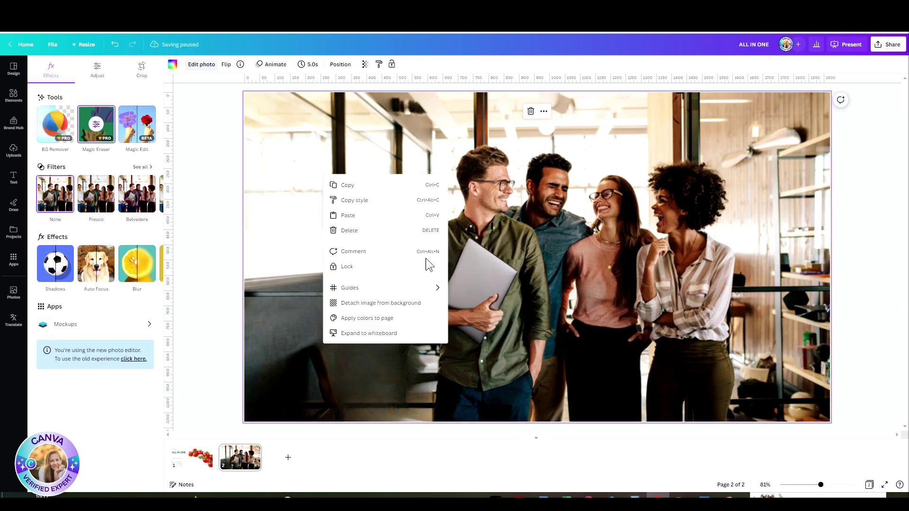
left_click(406, 303)
left_click_drag(793, 260, 699, 267)
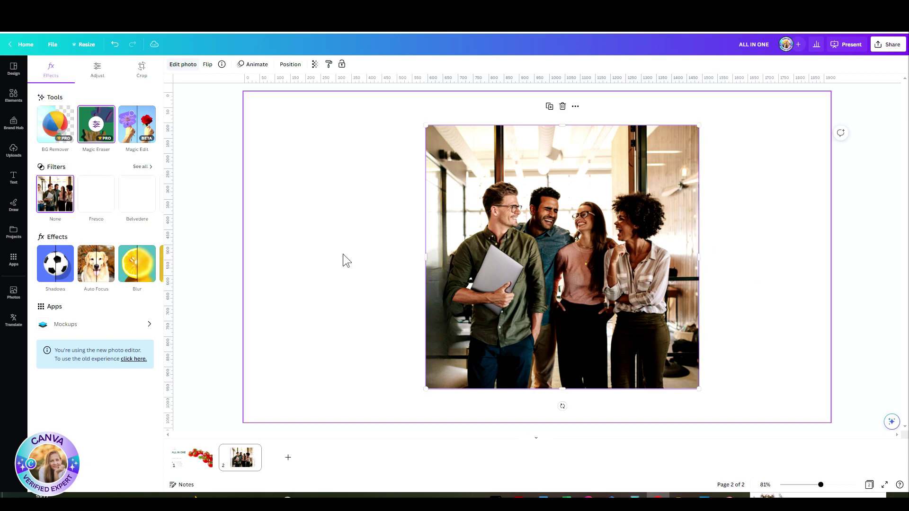
left_click(383, 298)
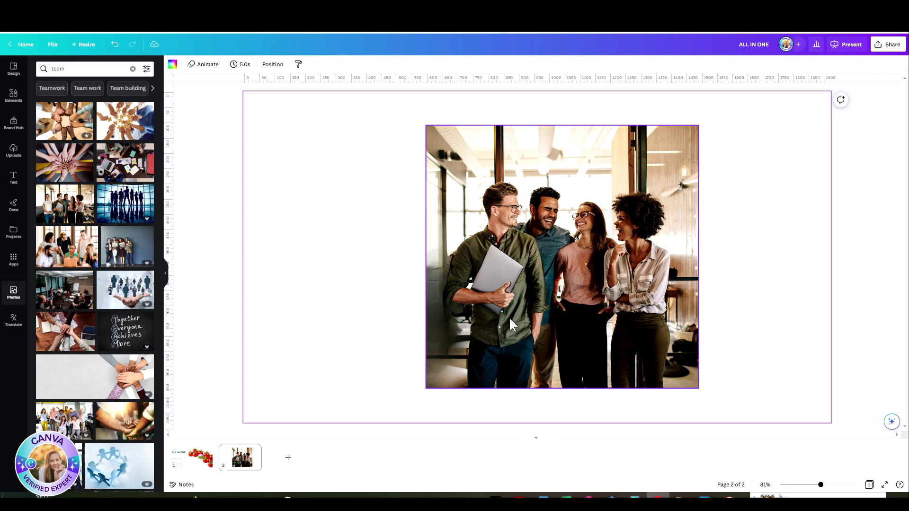
Search the photo library for "clutter".
double_click(95, 68)
type("cl")
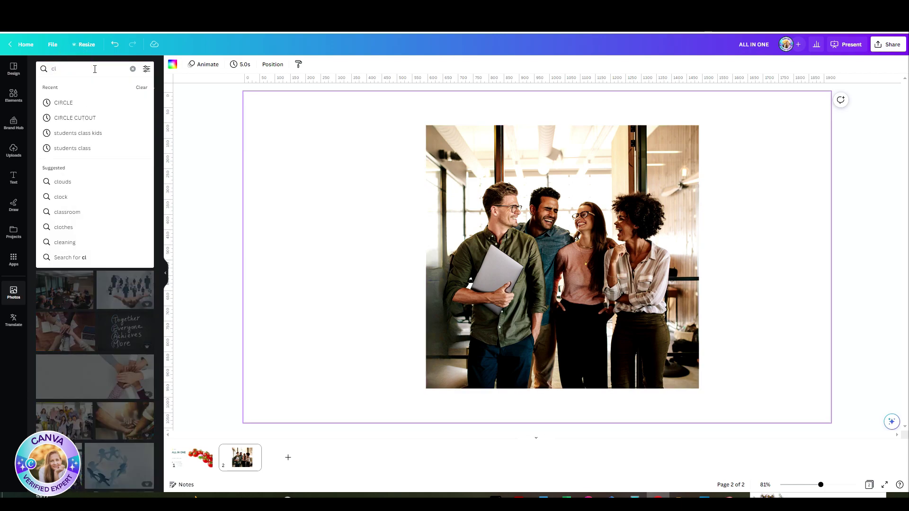
type("utter")
key("Return")
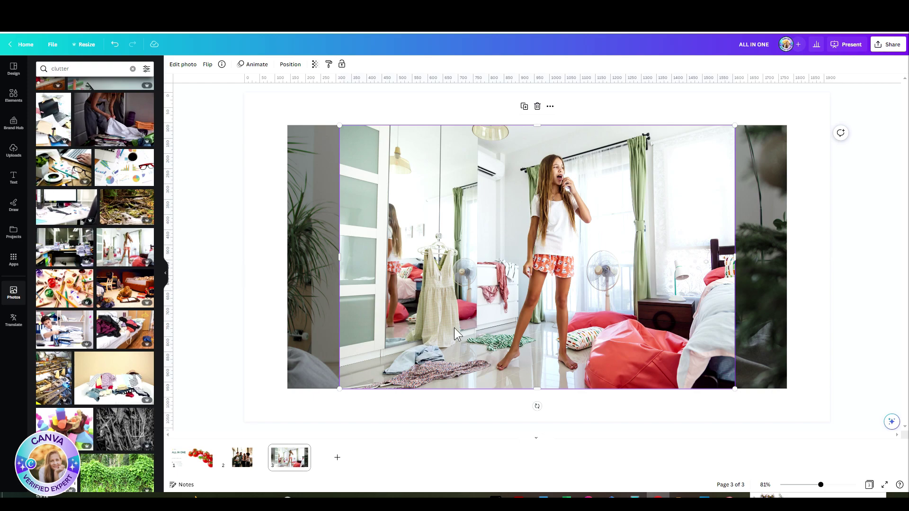
Use Magic Eraser on the bedroom photo to remove the clothes on the drawers, the floor clothes near the wardrobe and their mirror reflection.
left_click(182, 64)
left_click(101, 123)
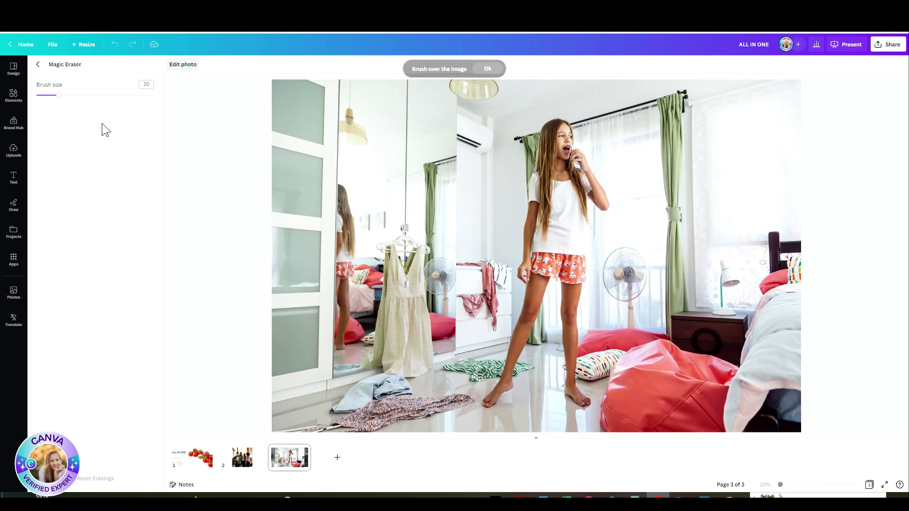
mouse_move(490, 283)
left_mouse_down()
mouse_move(496, 329)
mouse_move(489, 293)
mouse_move(497, 267)
mouse_move(468, 265)
mouse_move(466, 307)
mouse_move(490, 279)
left_mouse_up()
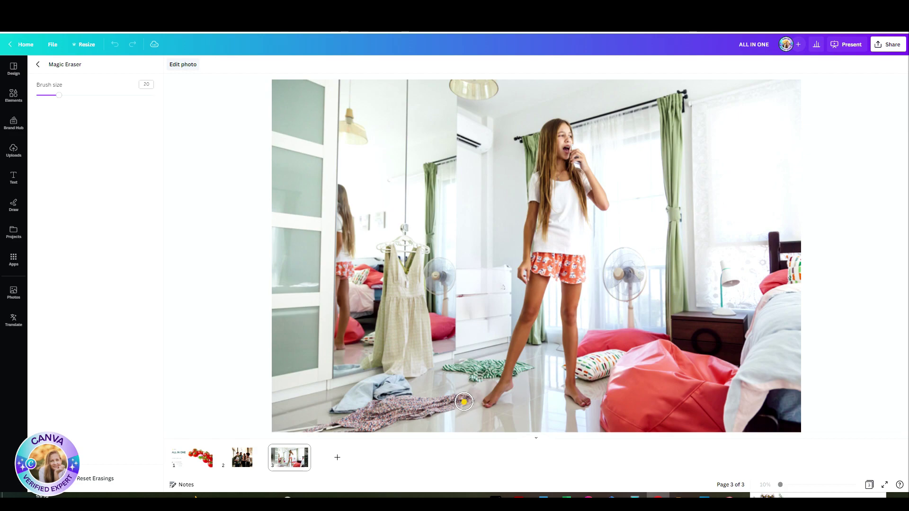
mouse_move(468, 401)
left_mouse_down()
mouse_move(411, 416)
mouse_move(344, 413)
mouse_move(350, 396)
mouse_move(324, 431)
left_mouse_up()
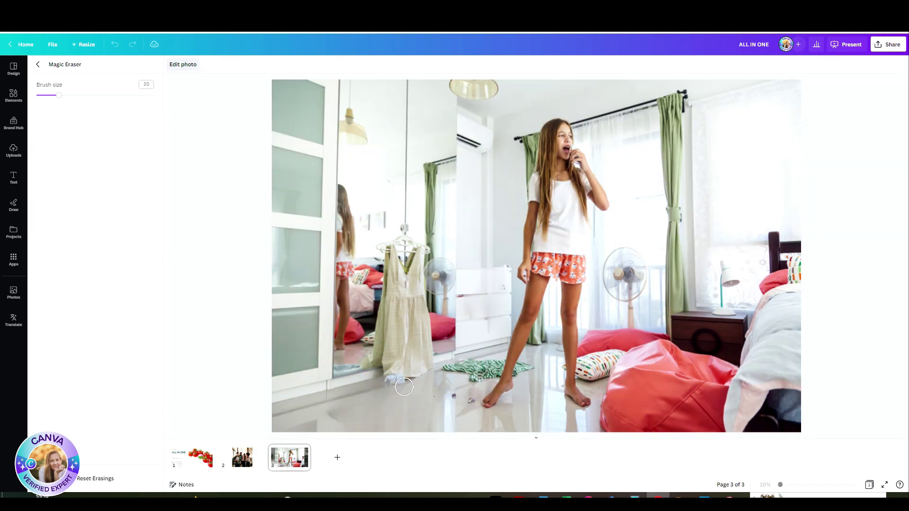
mouse_move(404, 387)
left_mouse_down()
mouse_move(286, 422)
mouse_move(352, 428)
left_mouse_up()
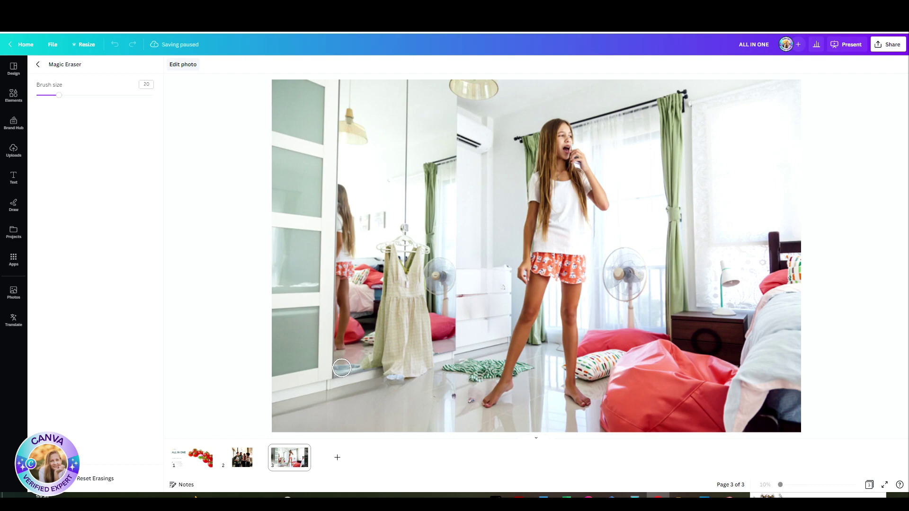
left_click_drag(343, 368, 351, 365)
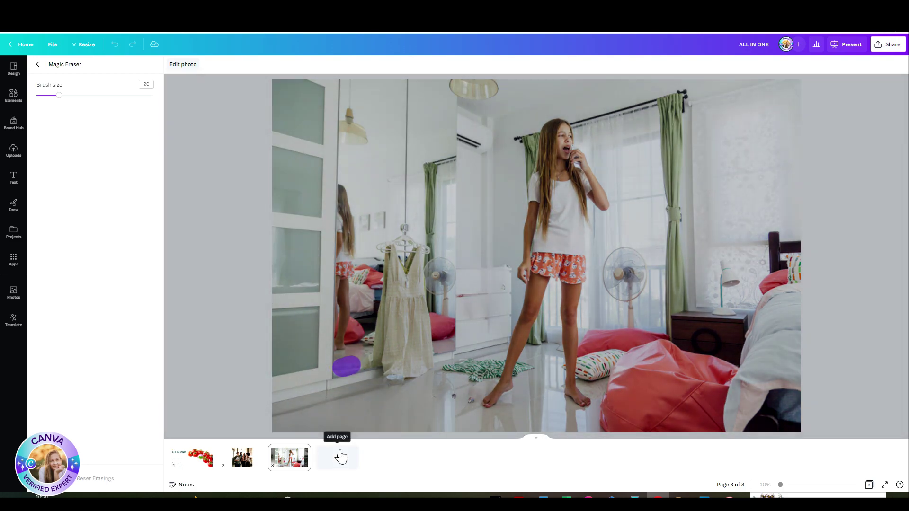
Erase the green patterned cloth and the small leftover specks from the bedroom floor, and return to the page.
mouse_move(472, 379)
left_mouse_down()
mouse_move(447, 375)
mouse_move(496, 363)
mouse_move(490, 373)
left_mouse_up()
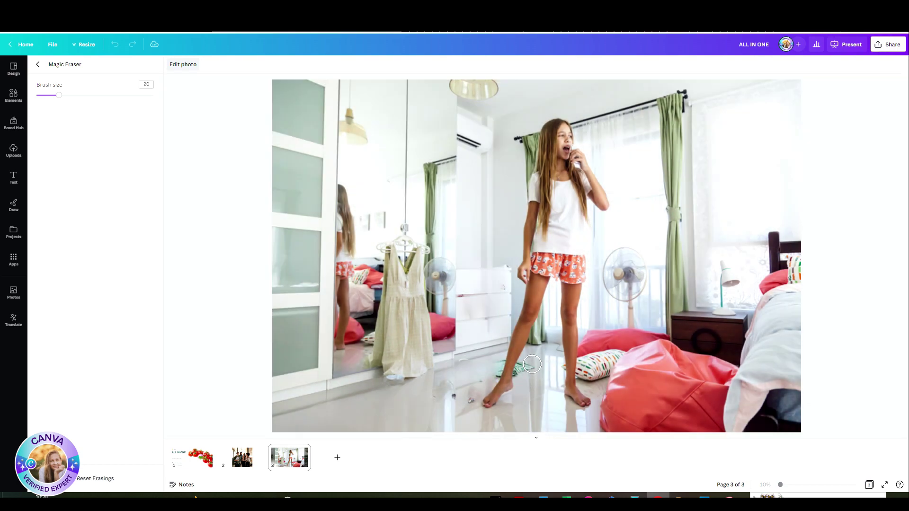
left_click_drag(531, 364, 505, 373)
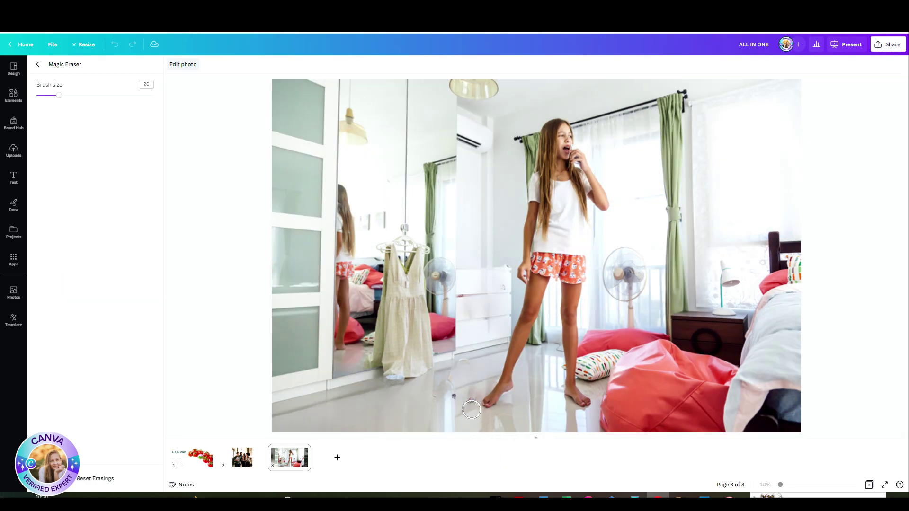
left_click(467, 404)
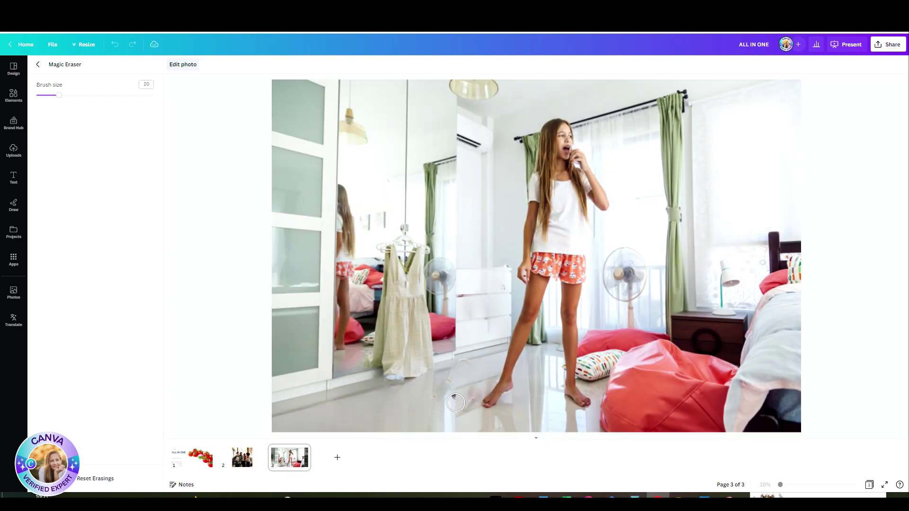
left_click(455, 394)
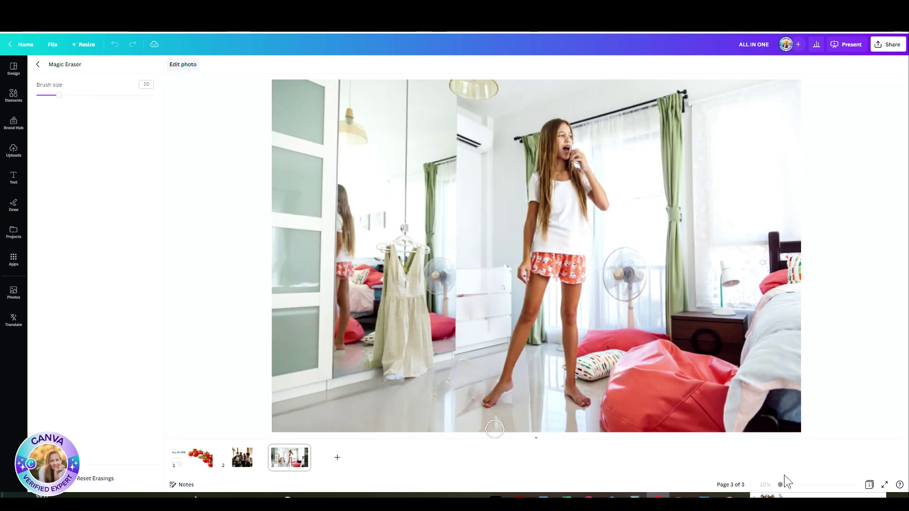
left_click(217, 128)
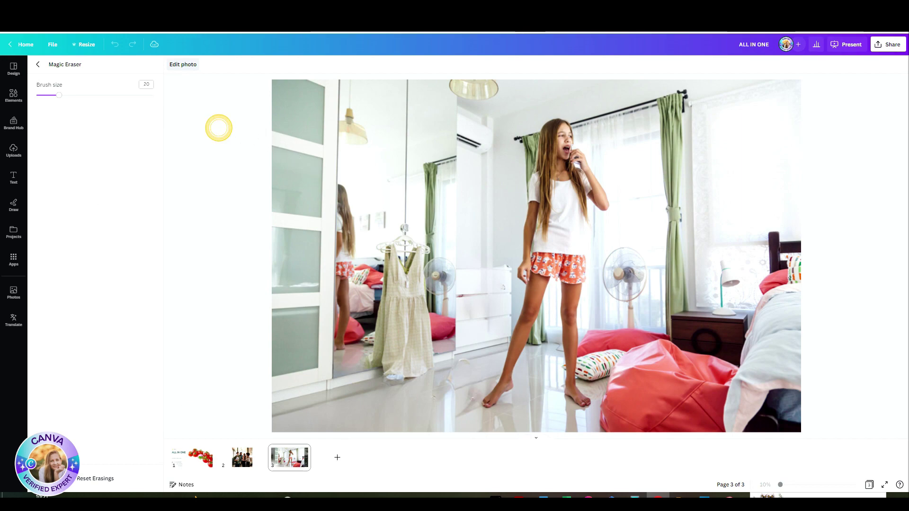
left_click(216, 128)
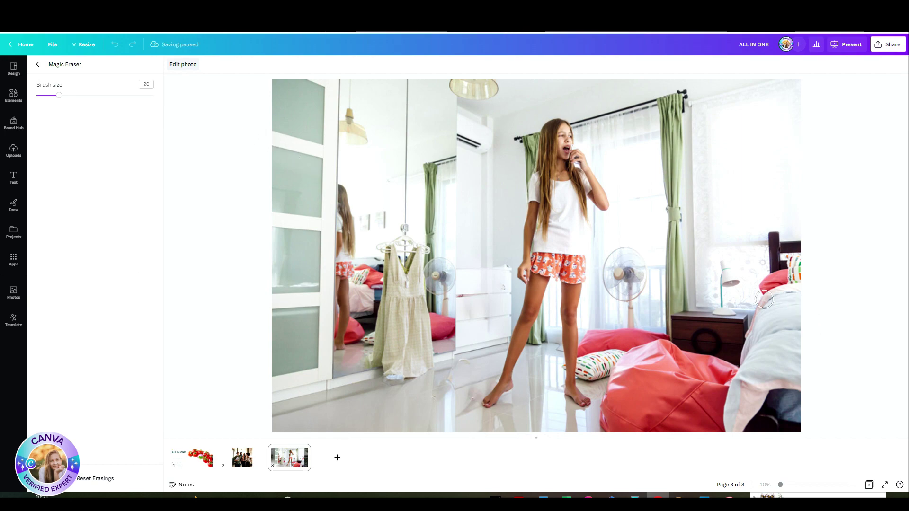
left_click(38, 65)
left_click(312, 259)
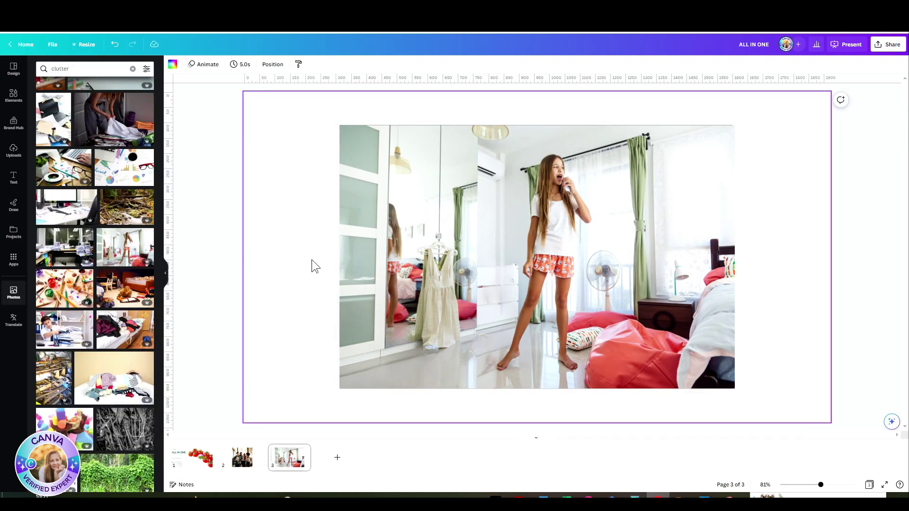